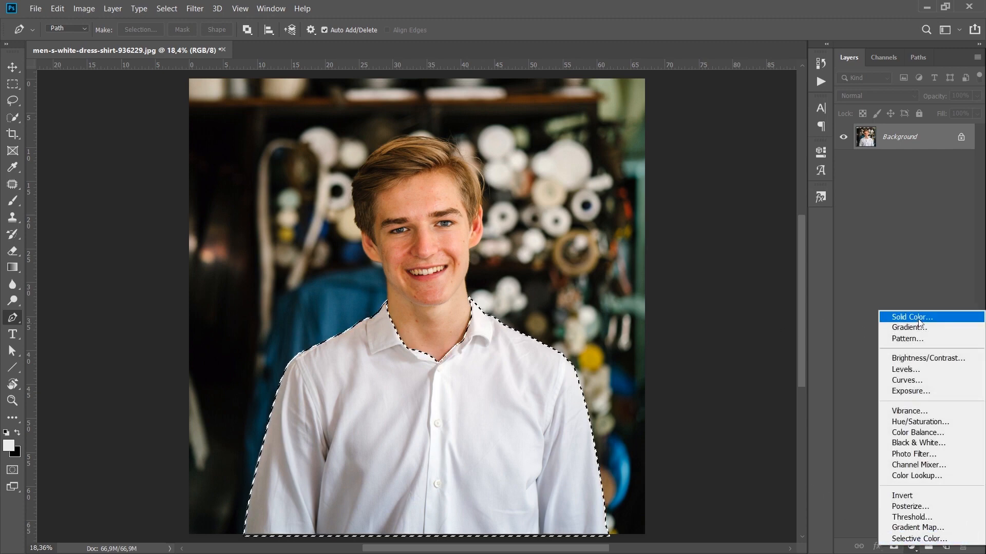
Add a Solid Color fill layer from the shirt selection, coloring it bright blue 0099ff
left_click(911, 317)
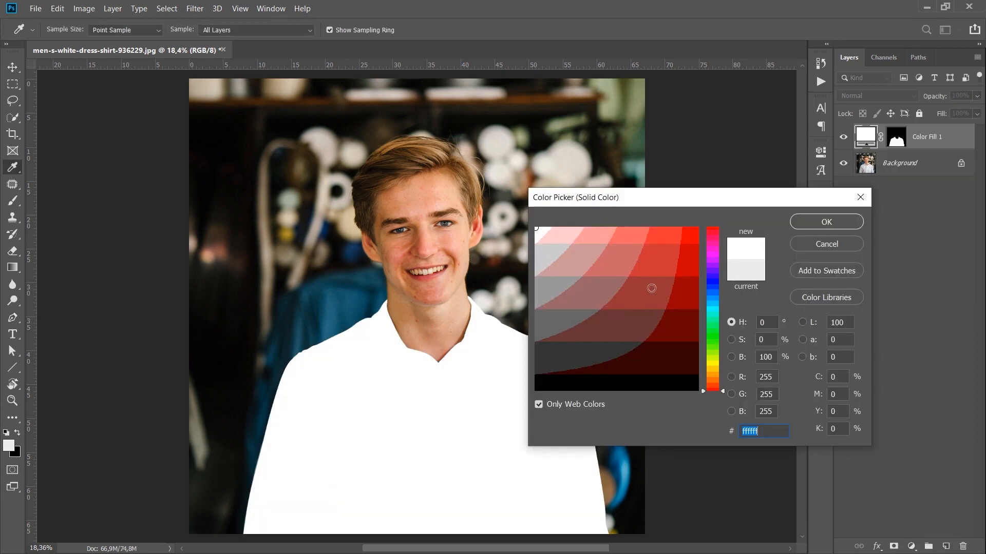
left_click(651, 284)
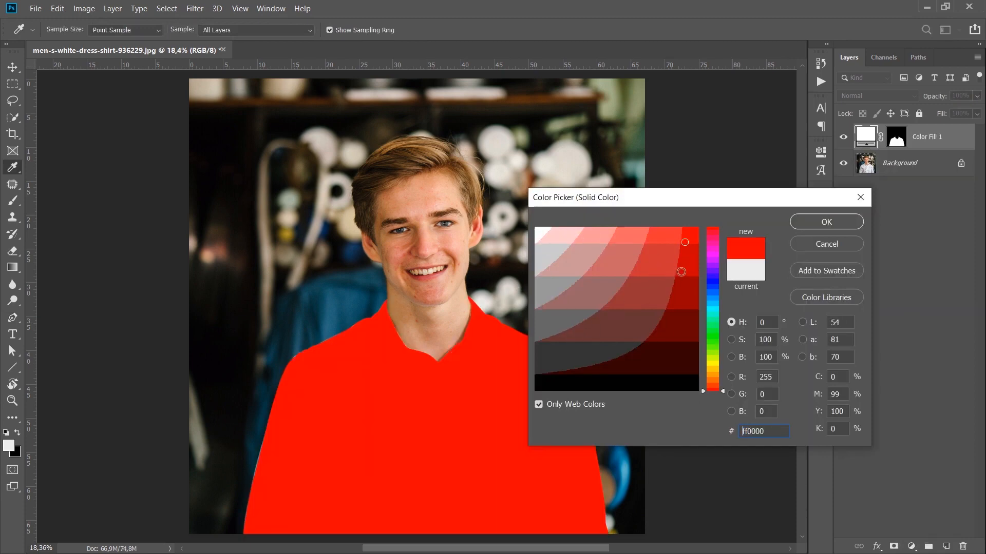
left_click(683, 271)
left_click(672, 292)
left_click(665, 263)
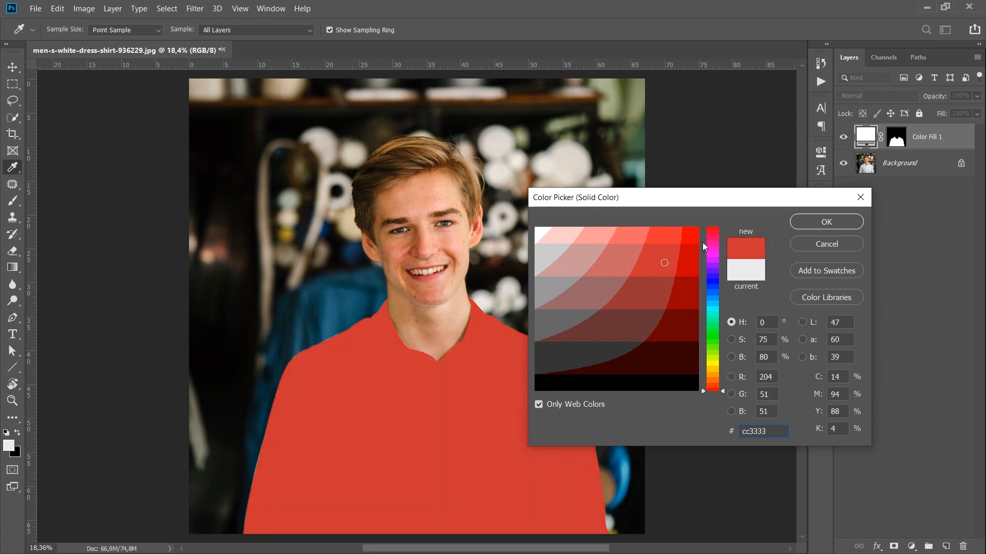
left_click(692, 238)
left_click(712, 297)
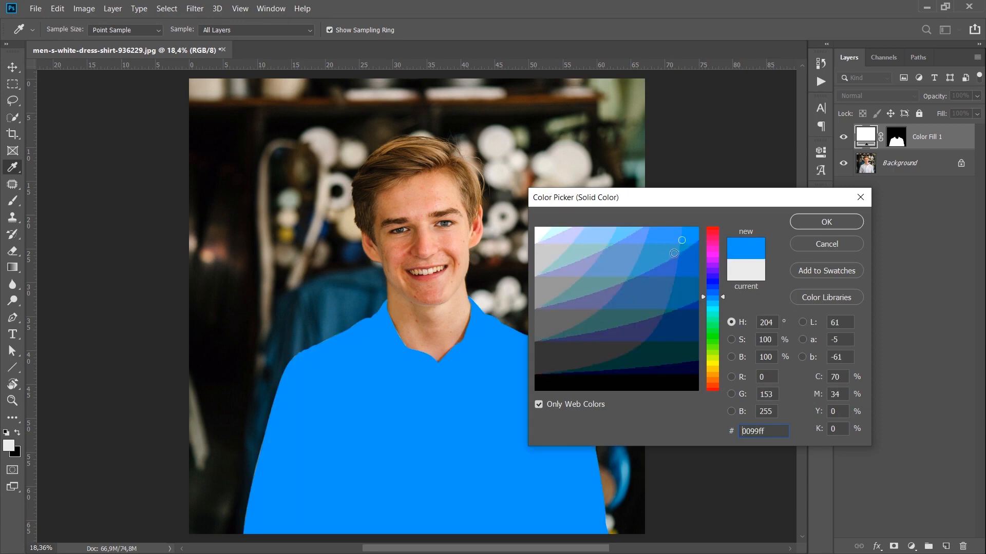
left_click(823, 226)
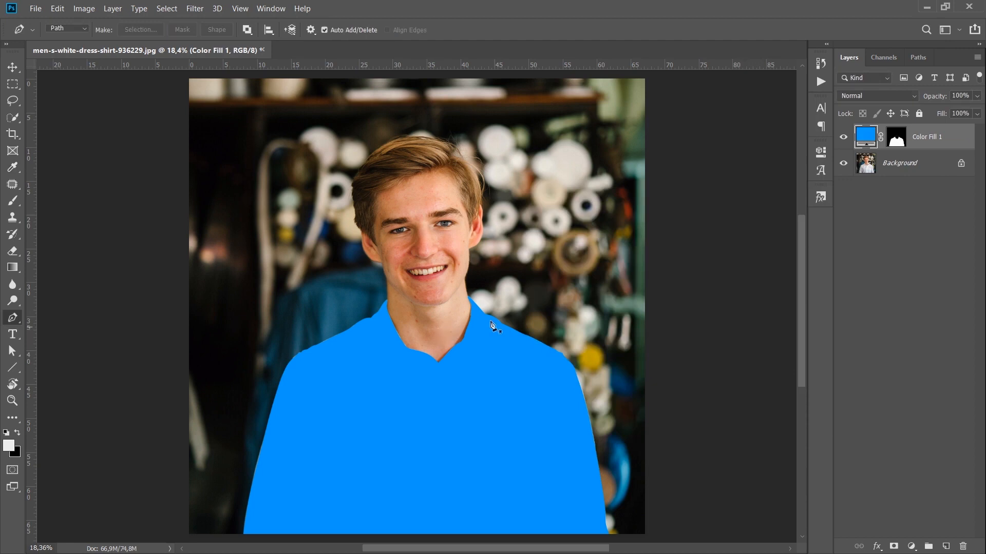
Change the shirt's color fill to green 00ff33
double_click(864, 136)
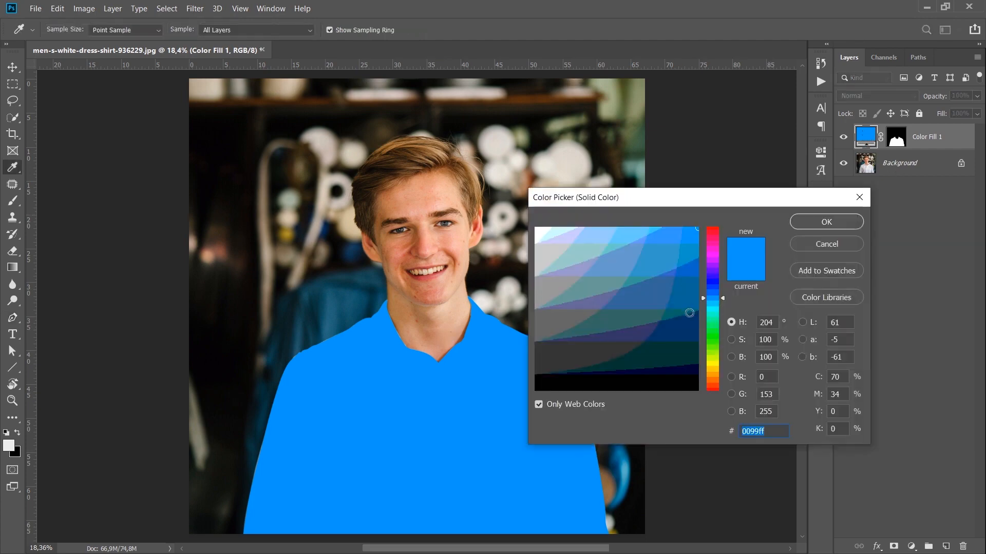
left_click(713, 332)
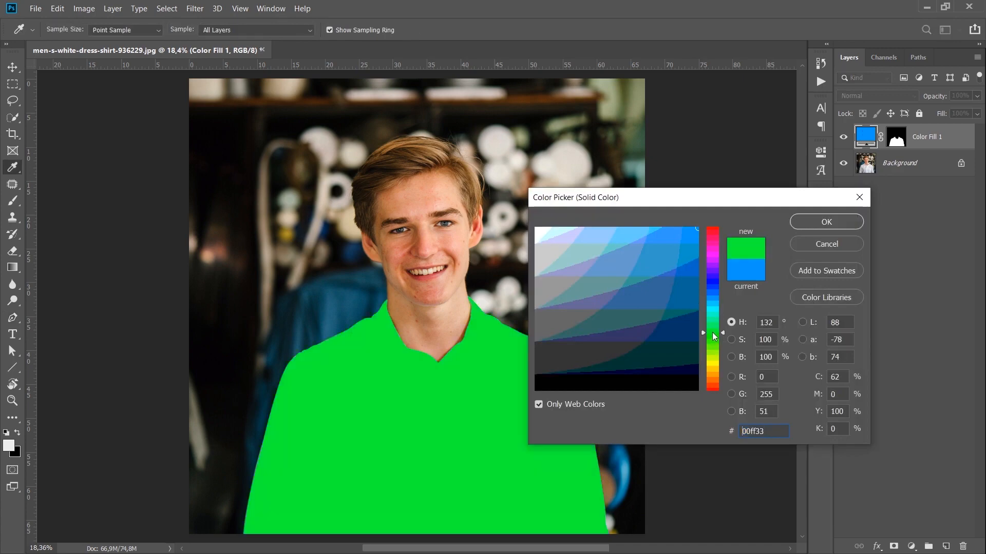
key("Return")
key("p")
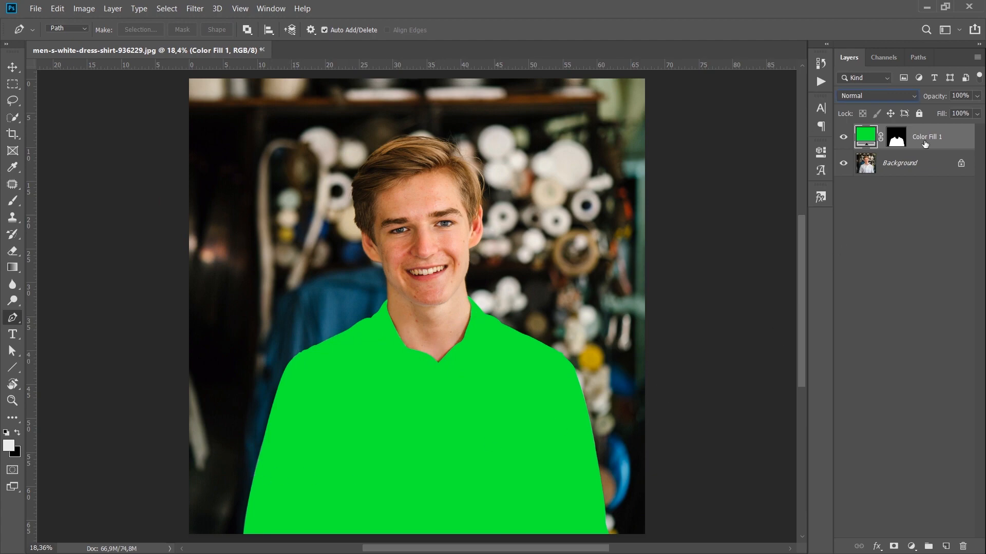
Set the color fill layer's blend mode to Multiply and recolor the fill to a darker blue
left_click(865, 97)
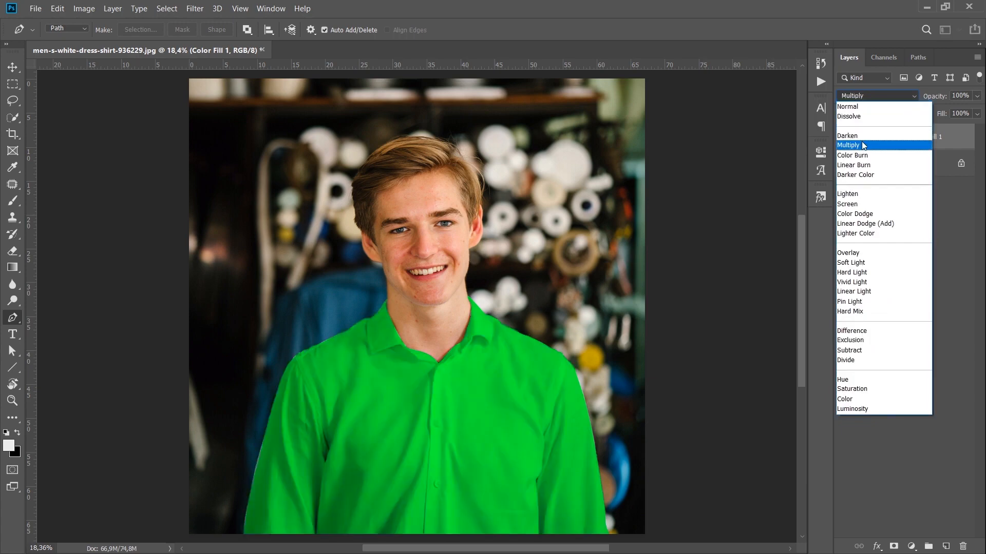
left_click(862, 146)
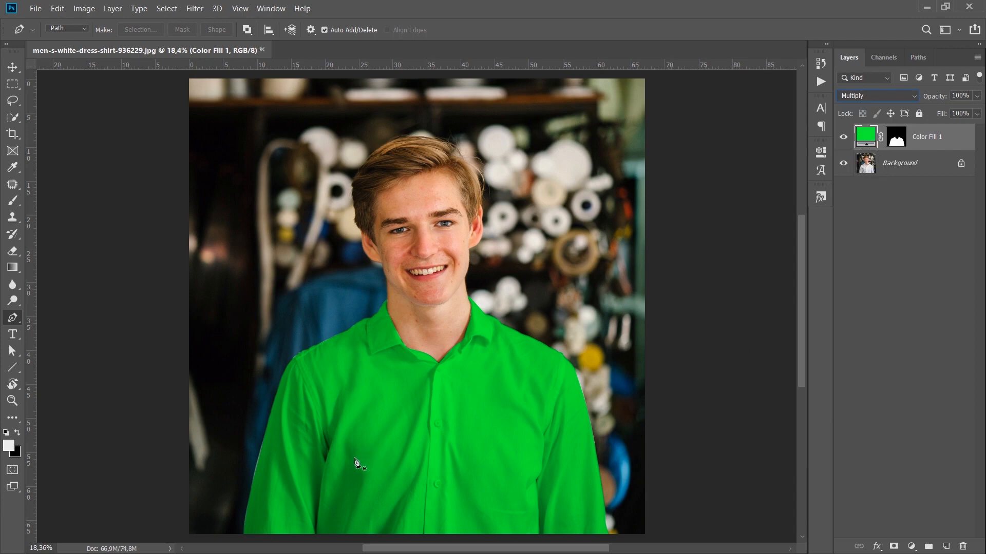
double_click(863, 136)
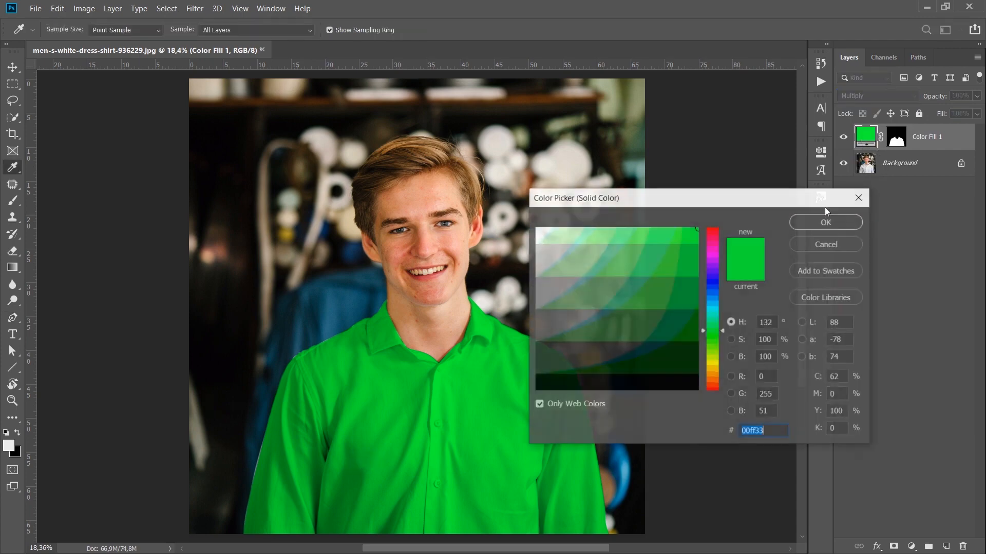
left_click(713, 295)
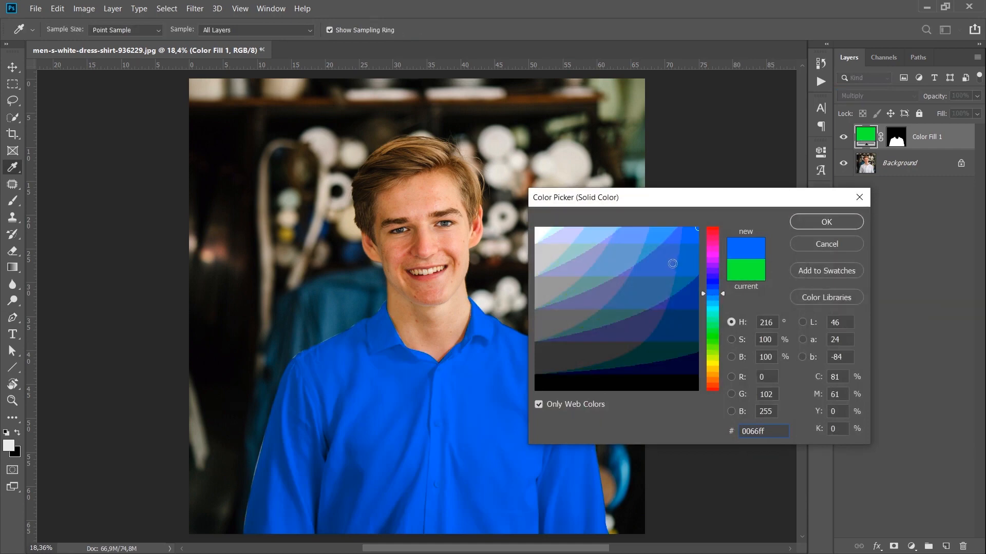
mouse_move(674, 263)
left_mouse_down()
mouse_move(648, 337)
mouse_move(687, 303)
left_mouse_up()
left_click(686, 277)
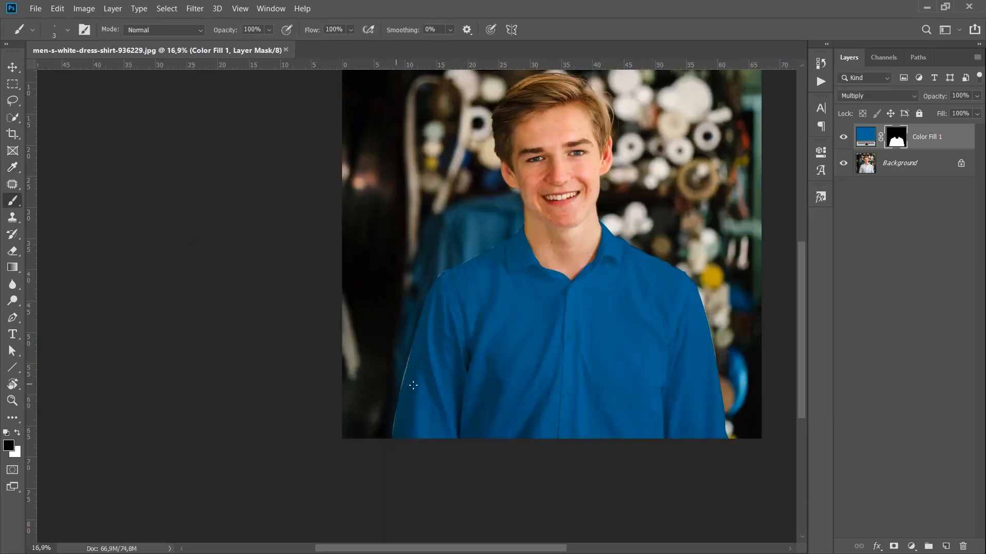
Target the color fill layer's mask and set the brush diameter to 79 px for retouching the left sleeve's edge
left_click_drag(389, 379, 411, 390)
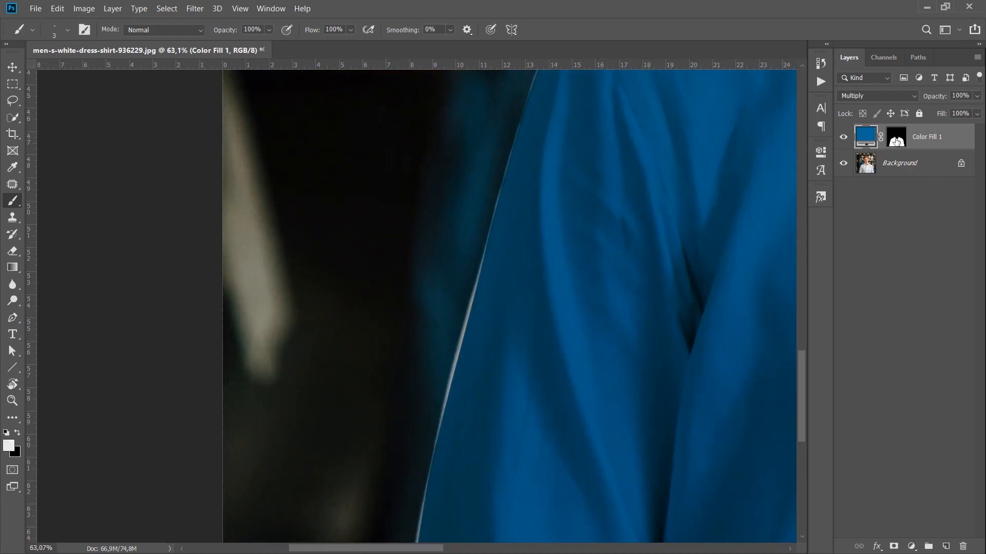
left_click(893, 142)
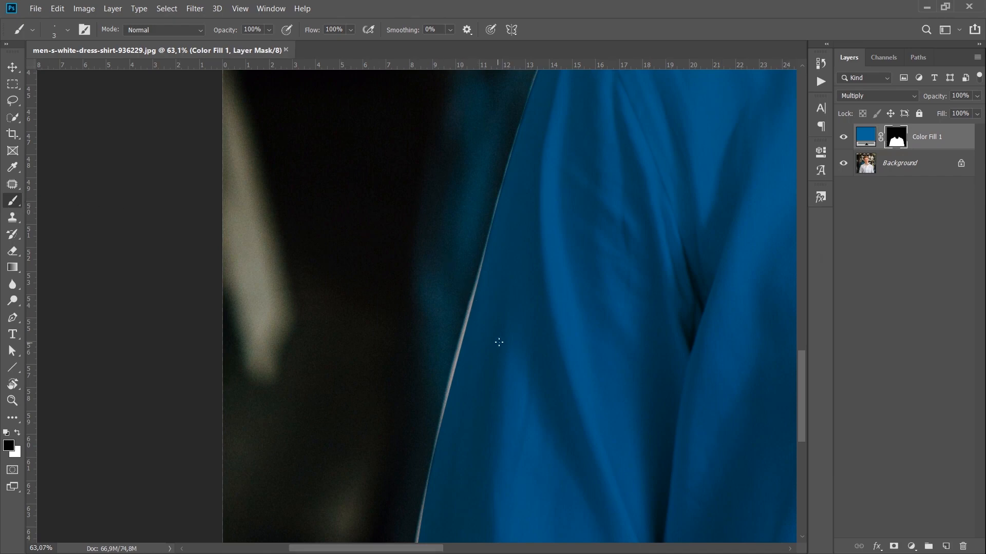
right_click(453, 316, "alt")
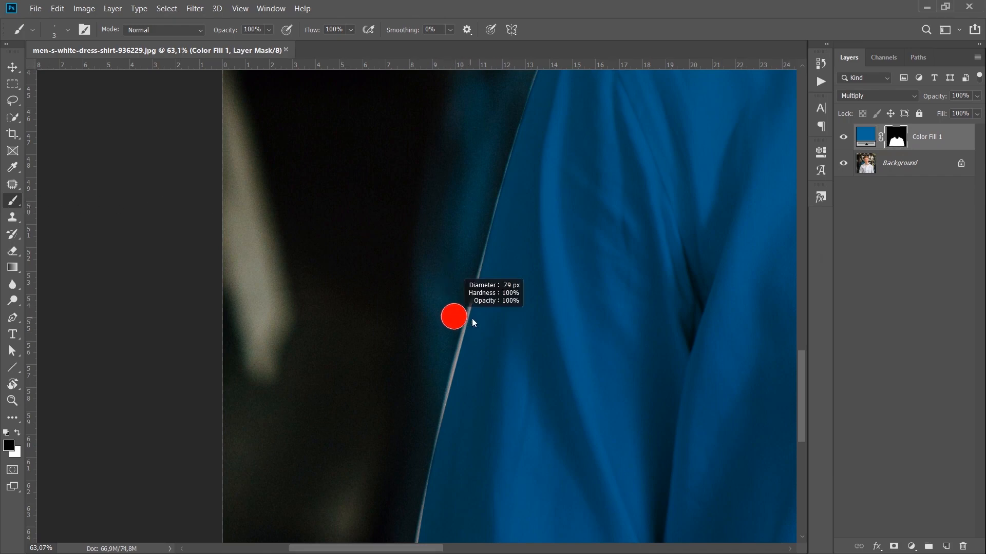
mouse_move(498, 229)
left_mouse_down()
mouse_move(476, 237)
mouse_move(465, 321)
left_mouse_up()
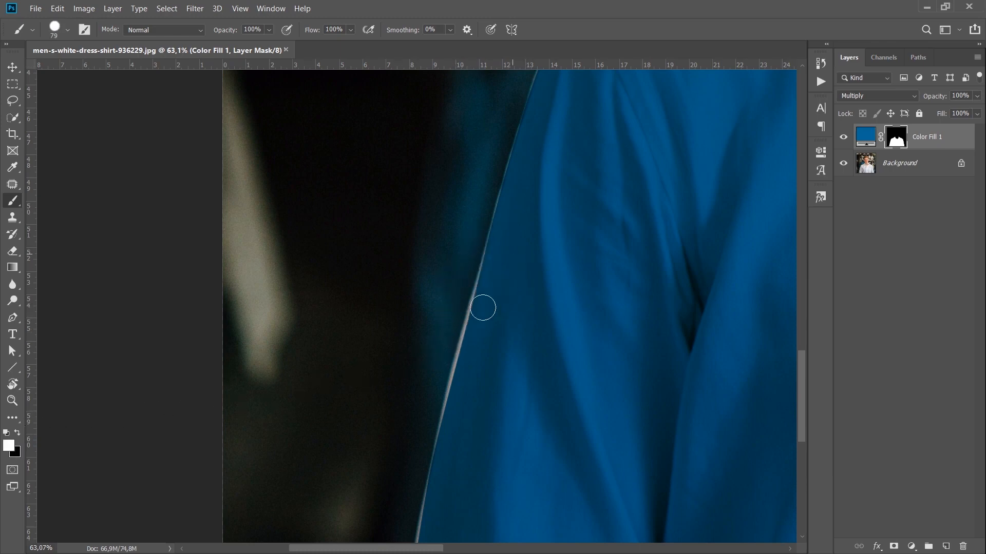
mouse_move(482, 308)
left_mouse_down()
mouse_move(438, 355)
mouse_move(430, 386)
mouse_move(440, 350)
mouse_move(458, 349)
mouse_move(424, 415)
left_mouse_up()
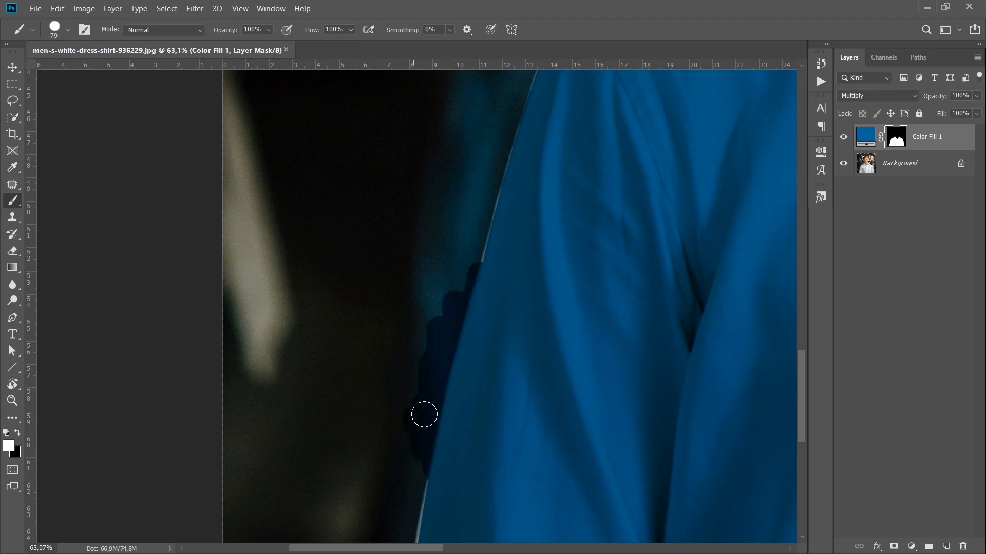
key("ctrl+z")
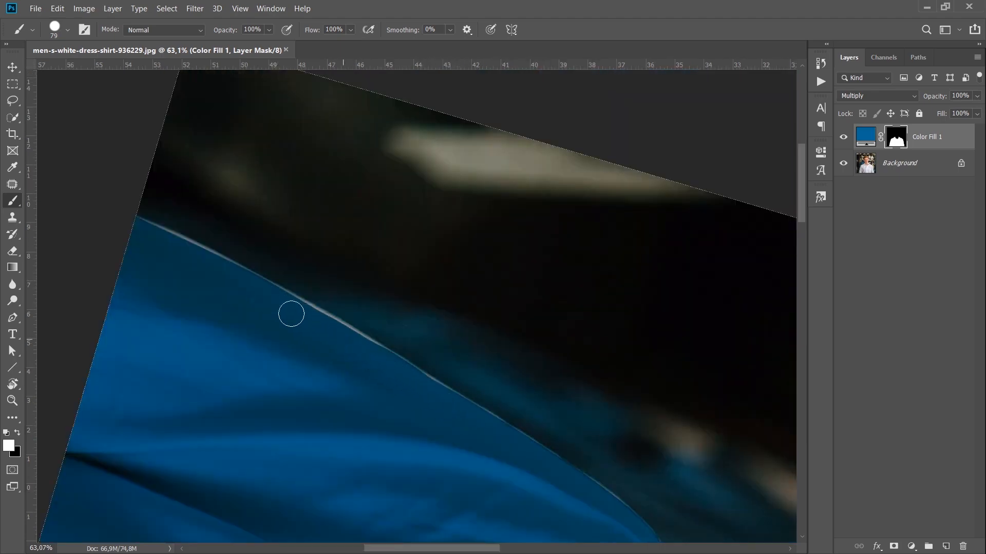
Paint white on the mask along the left sleeve and shoulder edges, switching to a softer 26 px brush, to cover the uncolored fringe
mouse_move(357, 346)
left_mouse_down()
mouse_move(334, 333)
mouse_move(376, 359)
mouse_move(145, 236)
mouse_move(233, 278)
mouse_move(216, 269)
left_mouse_up()
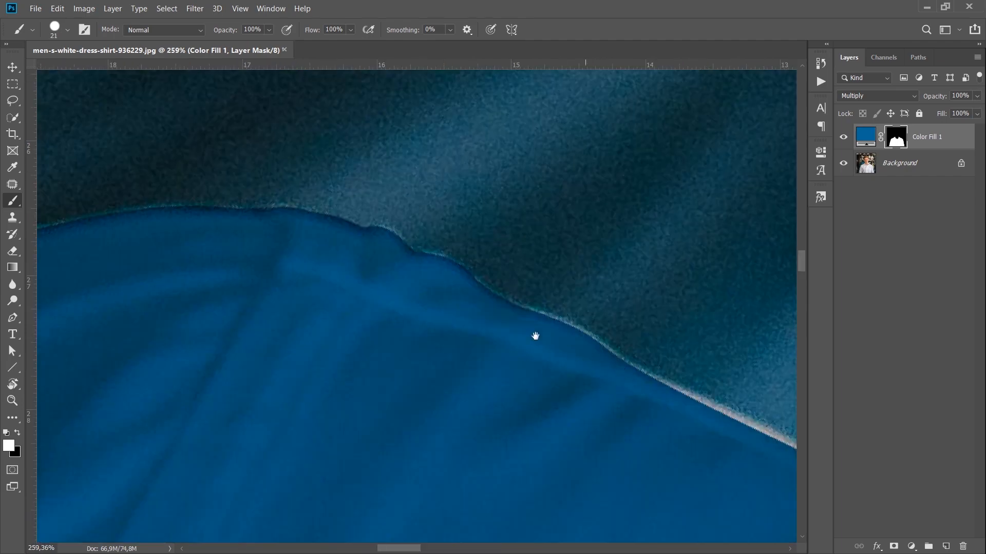
left_click_drag(535, 336, 361, 256)
right_click(495, 329)
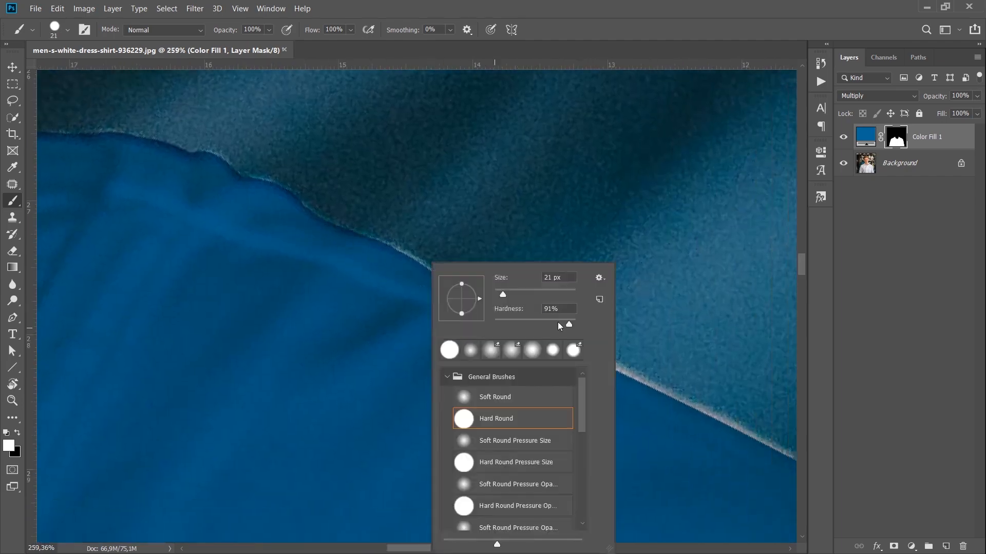
left_click_drag(559, 325, 546, 325)
left_click_drag(501, 295, 504, 297)
left_click_drag(367, 257, 440, 296)
key("ctrl+z")
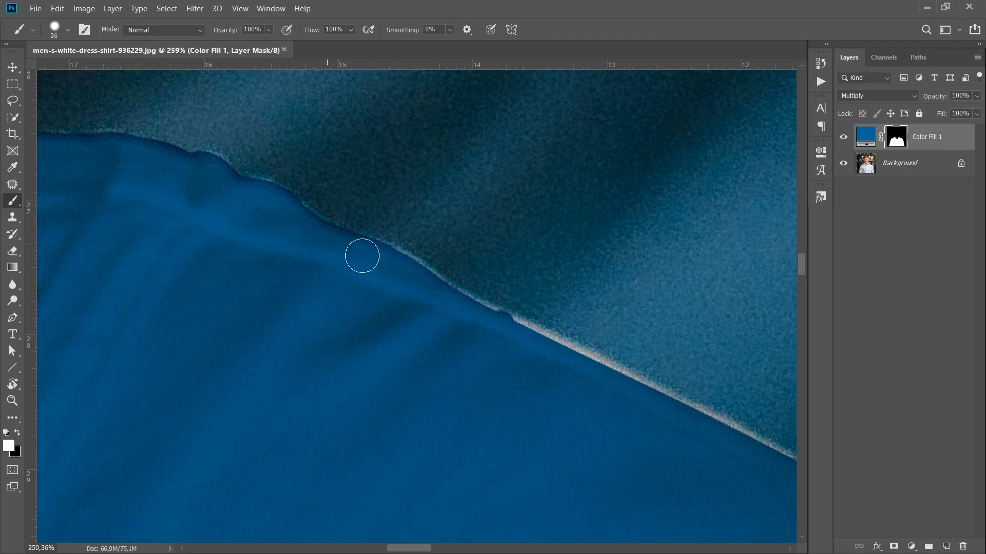
mouse_move(362, 255)
left_mouse_down()
mouse_move(343, 252)
mouse_move(488, 329)
left_mouse_up()
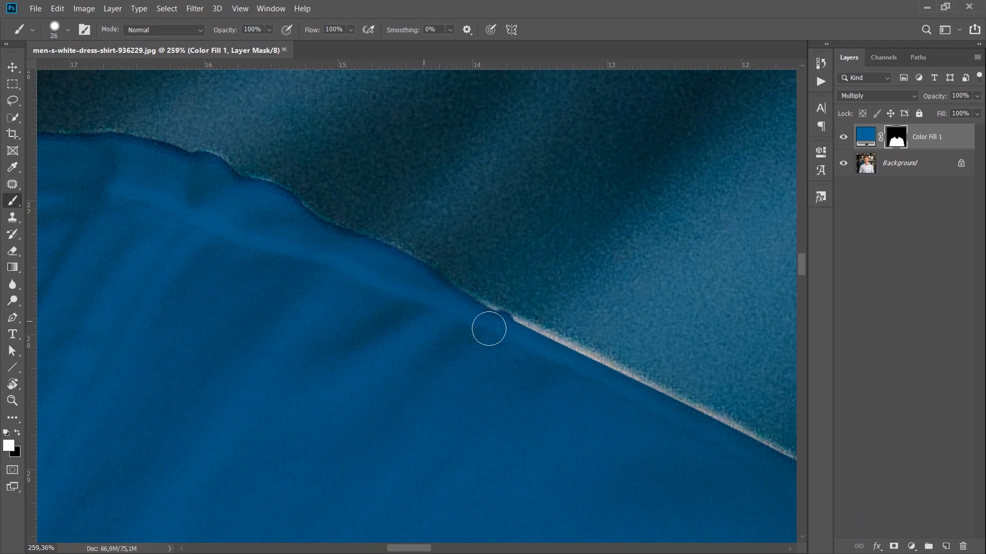
left_click_drag(436, 297, 663, 427)
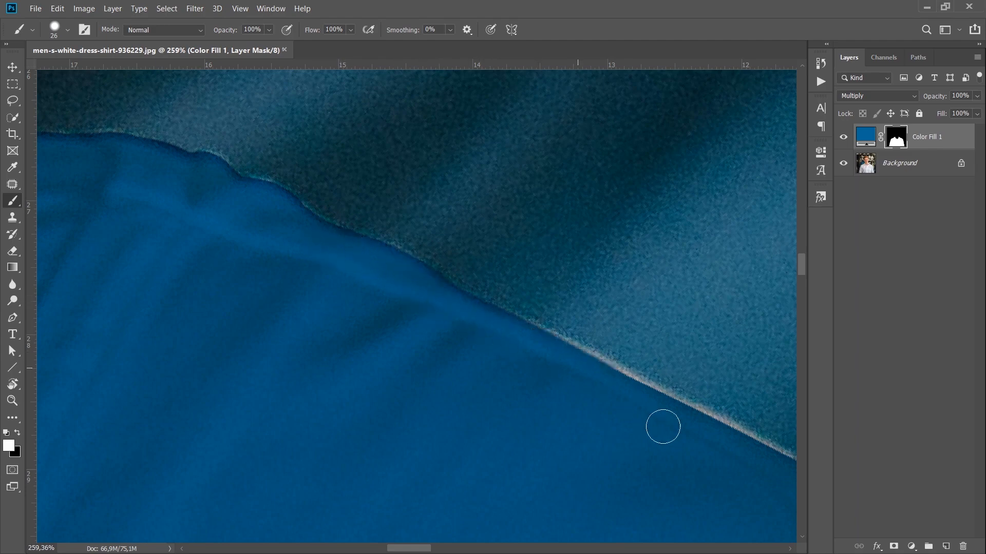
left_click_drag(552, 352, 369, 271)
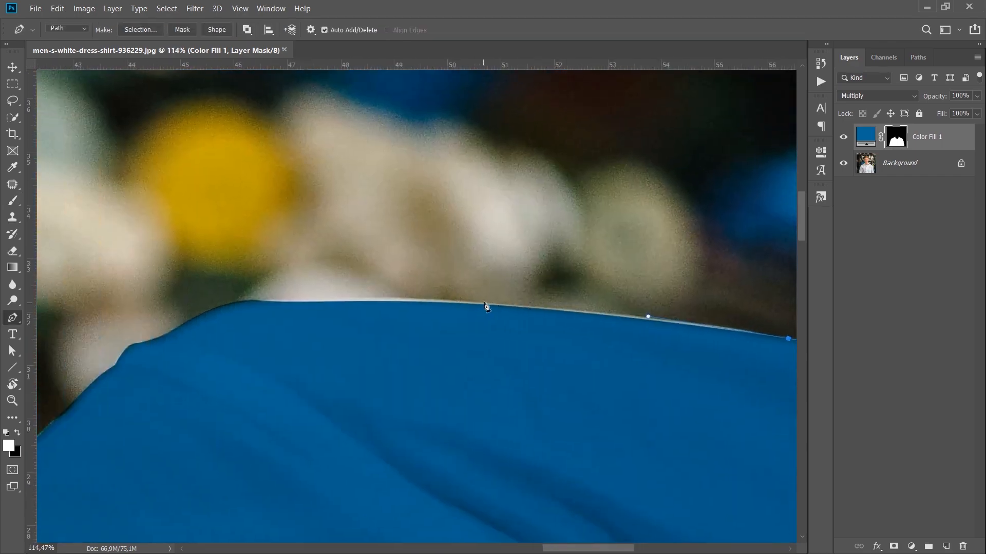
Draw a closed Pen path along the uncolored outer edge of the right sleeve and convert it into a selection
left_click_drag(485, 302, 387, 294)
left_click_drag(218, 308, 197, 323)
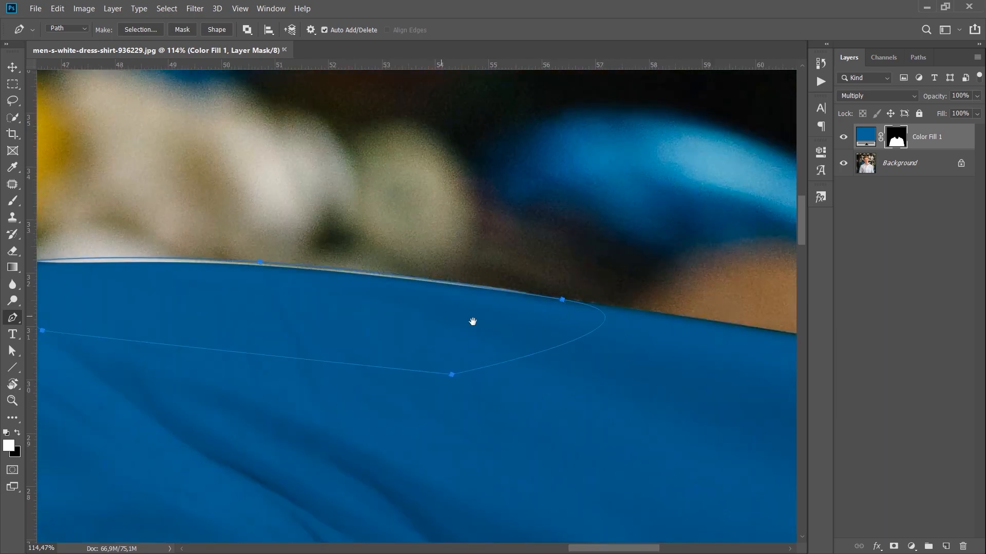
left_click_drag(473, 322, 556, 348)
right_click(545, 342)
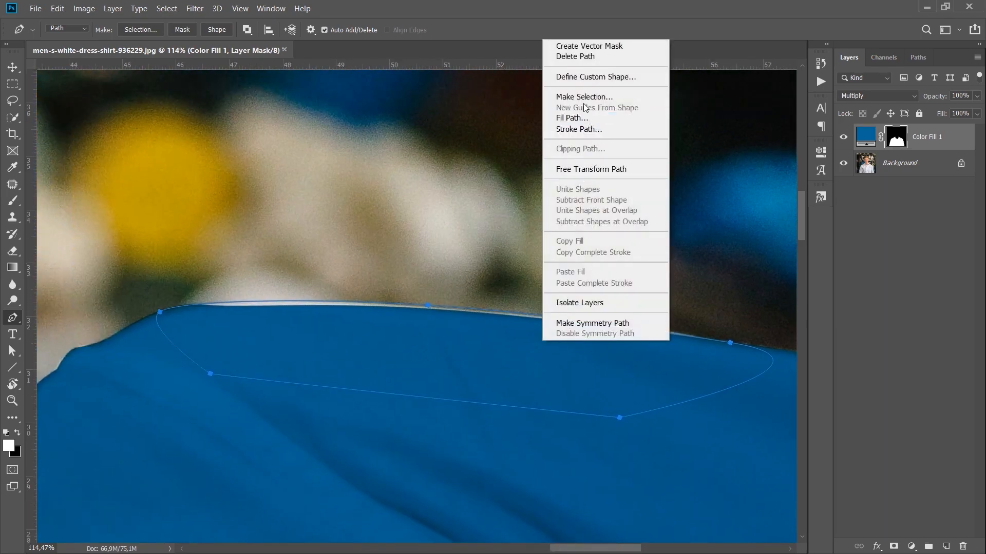
left_click(584, 98)
left_click(523, 310)
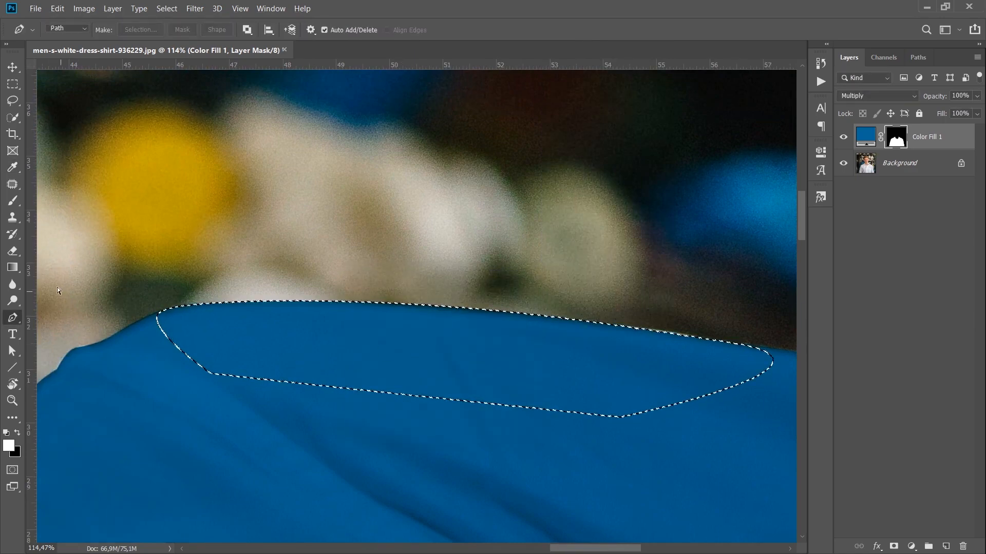
Undo the last mask paint, repaint the selected right sleeve edge white with a 62 px brush, and deselect
key("ctrl+z")
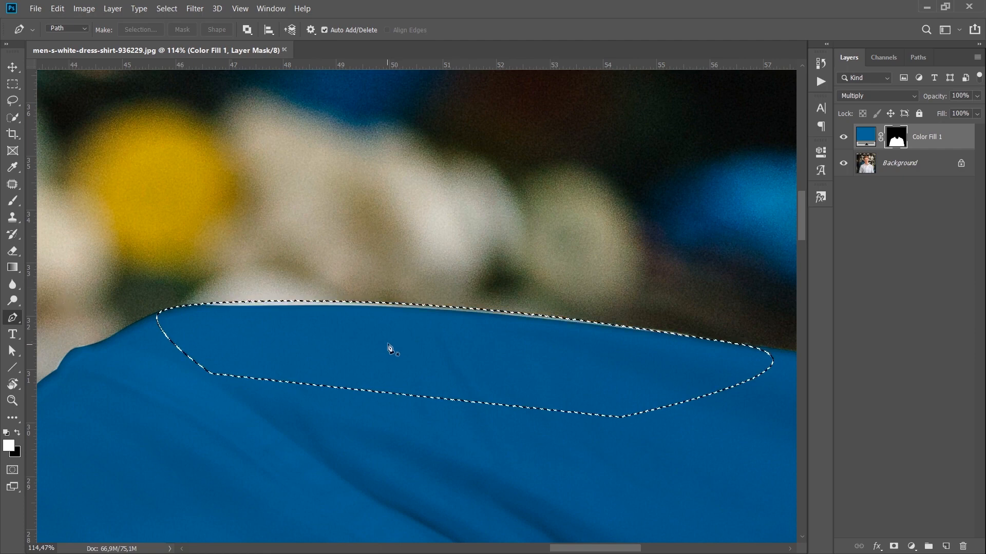
key("b")
left_click_drag(317, 334, 335, 341)
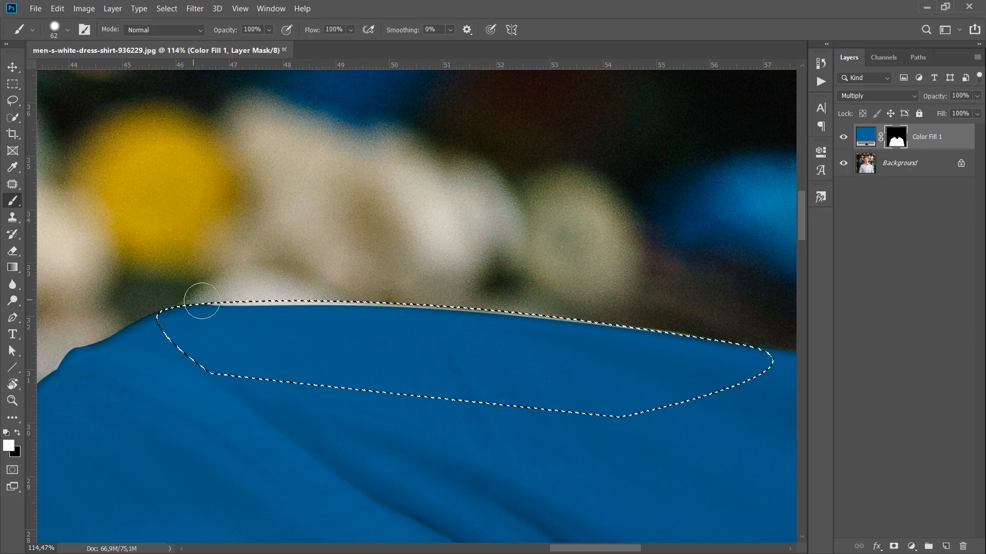
mouse_move(198, 297)
left_mouse_down()
mouse_move(486, 317)
mouse_move(425, 309)
mouse_move(750, 342)
mouse_move(711, 335)
left_mouse_up()
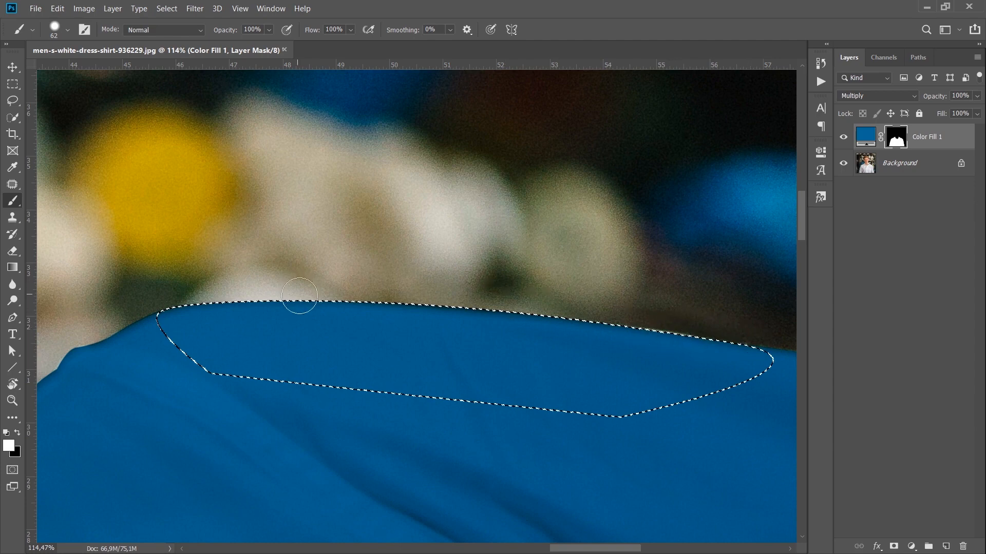
key("ctrl+d")
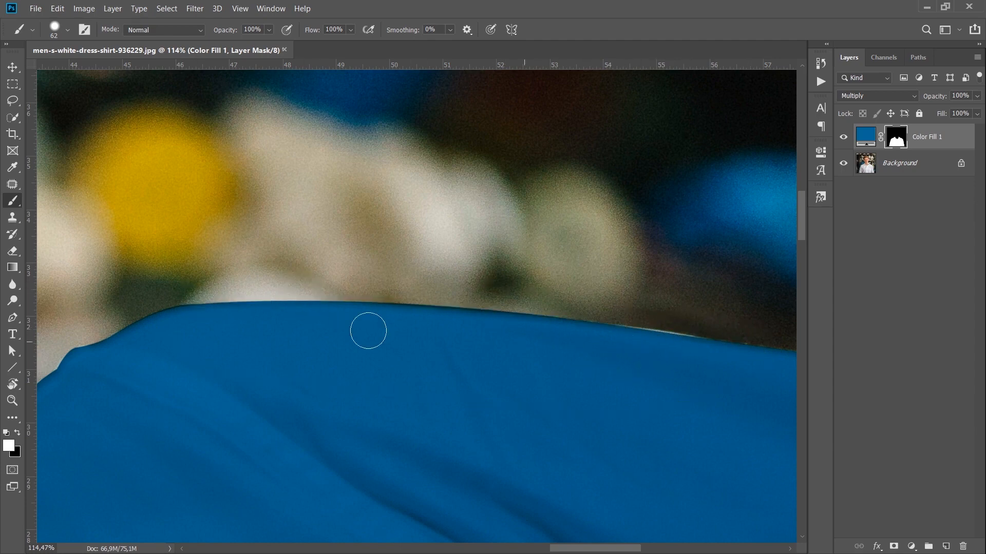
Add a Brightness/Contrast adjustment layer above the color fill layer with brightness 23 and contrast 6
scroll(340, 456, "down", 8)
key("r")
key("ctrl+0")
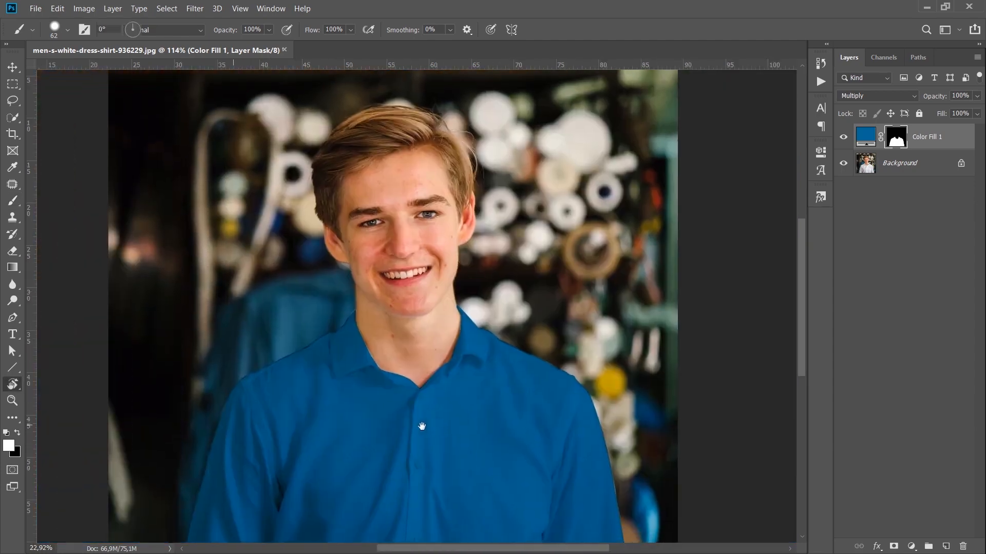
key("v")
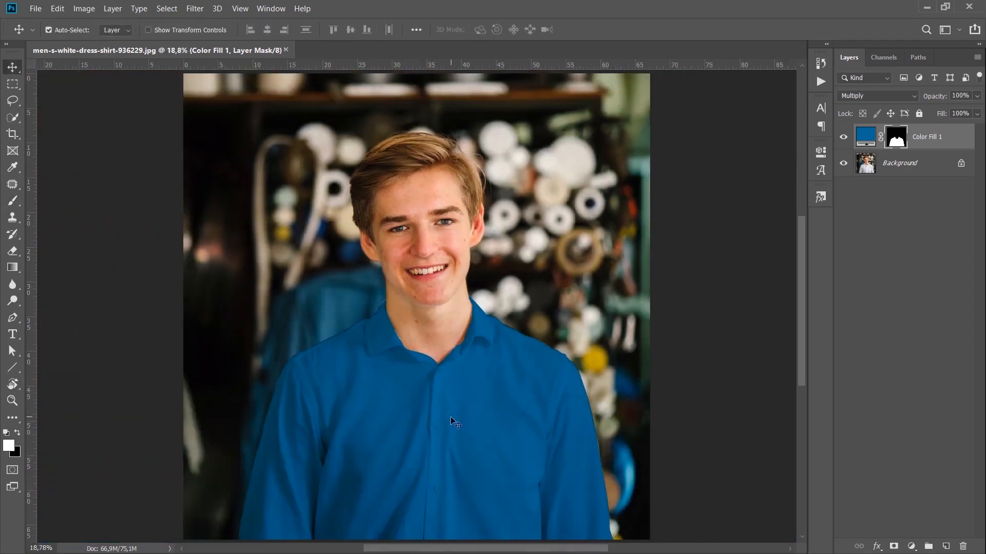
left_click(911, 546)
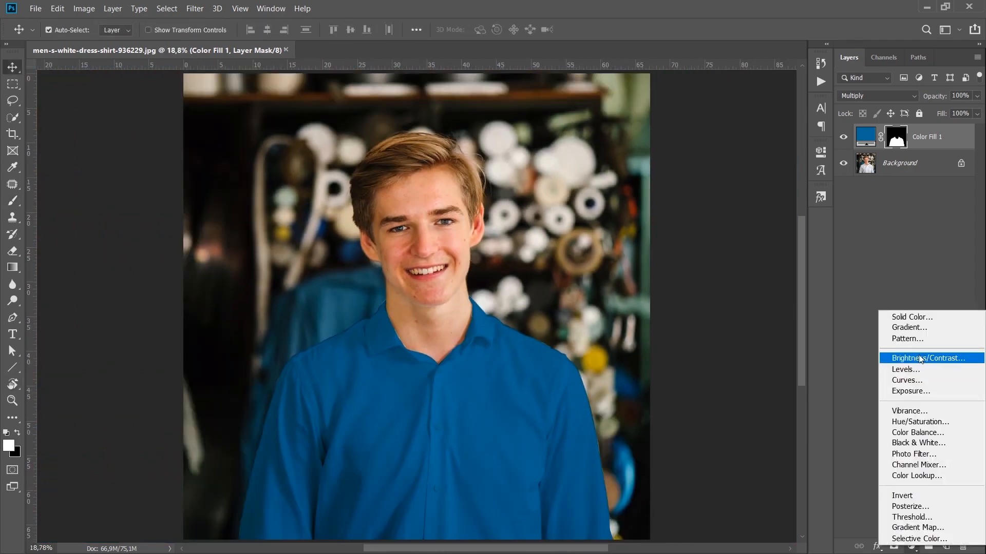
left_click(910, 358)
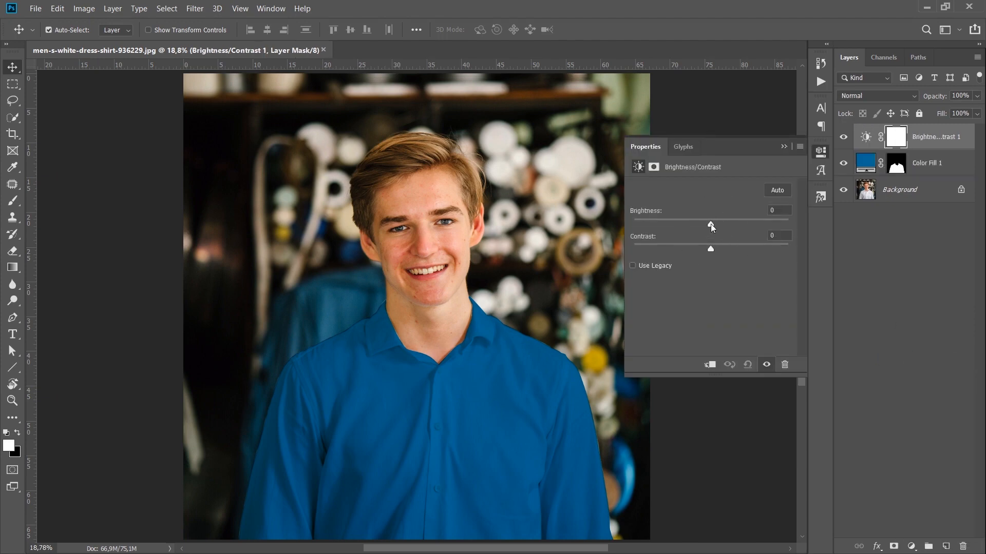
left_click_drag(710, 224, 714, 248)
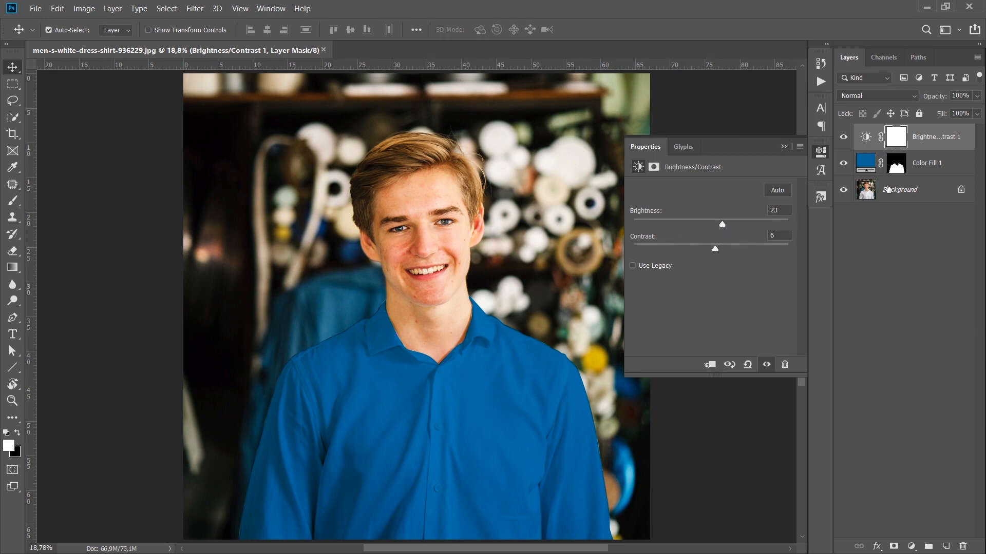
Clip the Brightness/Contrast layer to the color fill layer and raise its brightness to 33
right_click(930, 141)
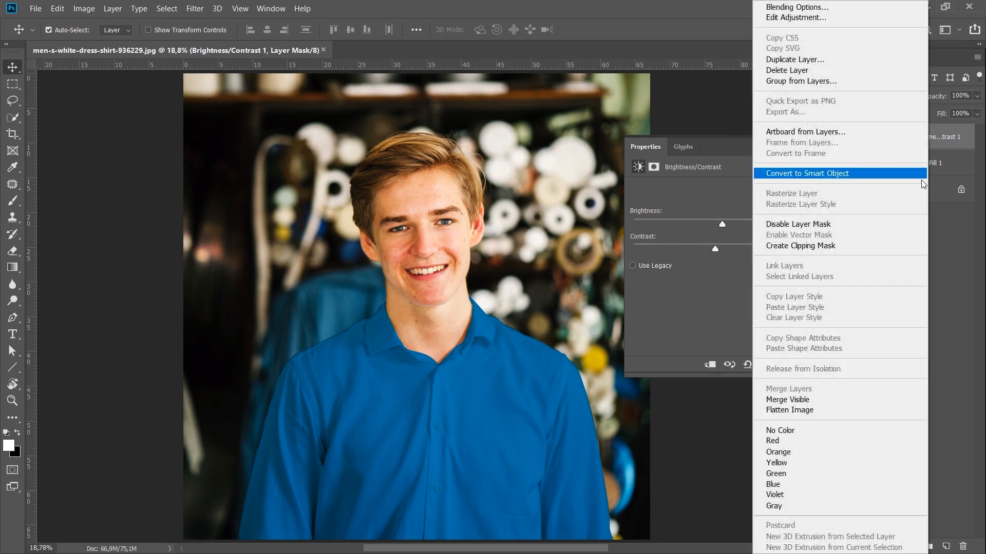
left_click(777, 247)
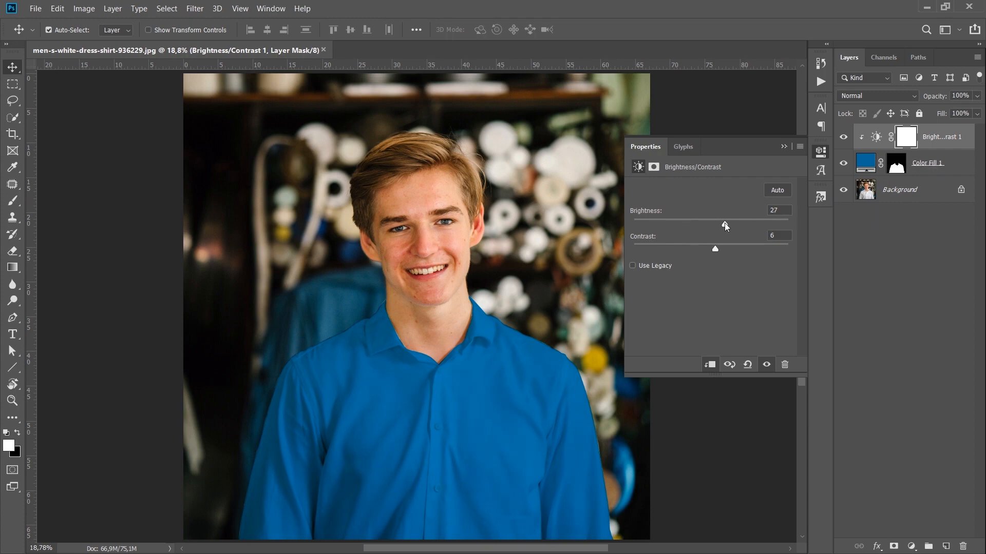
mouse_move(725, 222)
left_mouse_down()
mouse_move(775, 224)
mouse_move(721, 226)
mouse_move(714, 251)
mouse_move(735, 250)
mouse_move(744, 227)
mouse_move(707, 225)
mouse_move(727, 226)
left_mouse_up()
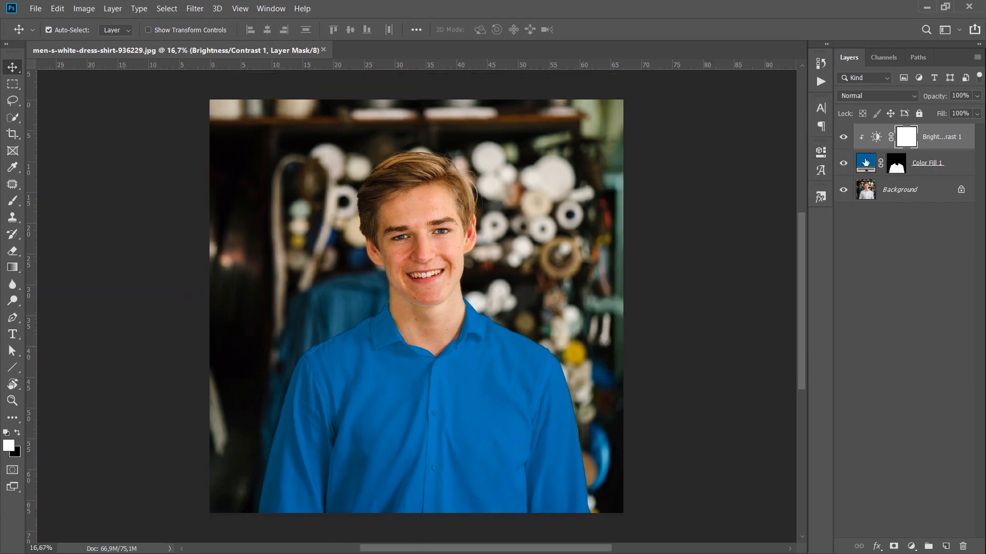
Edit the color fill layer's color, trying orange ff9900 and black 000000 before applying dark gray 333333
double_click(865, 164)
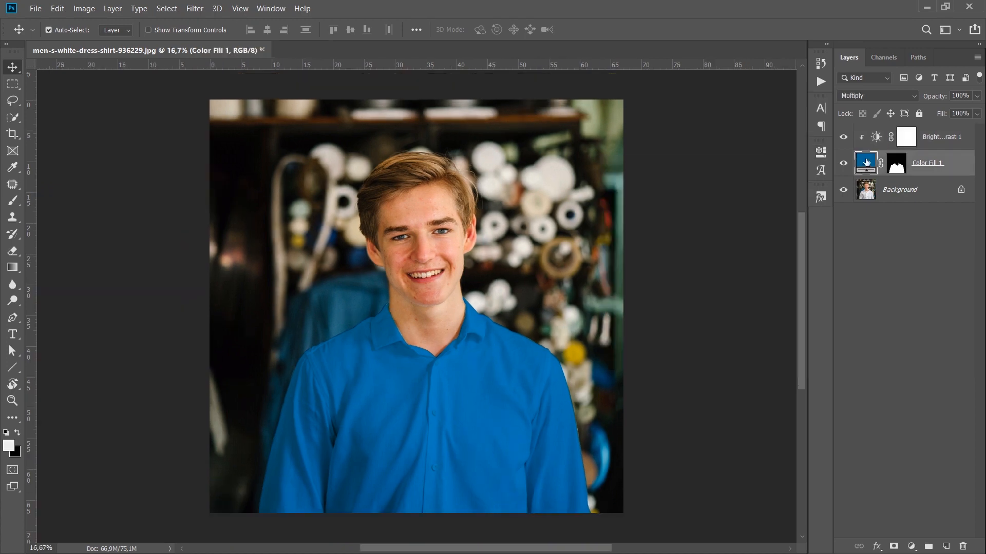
left_click_drag(714, 363, 706, 375)
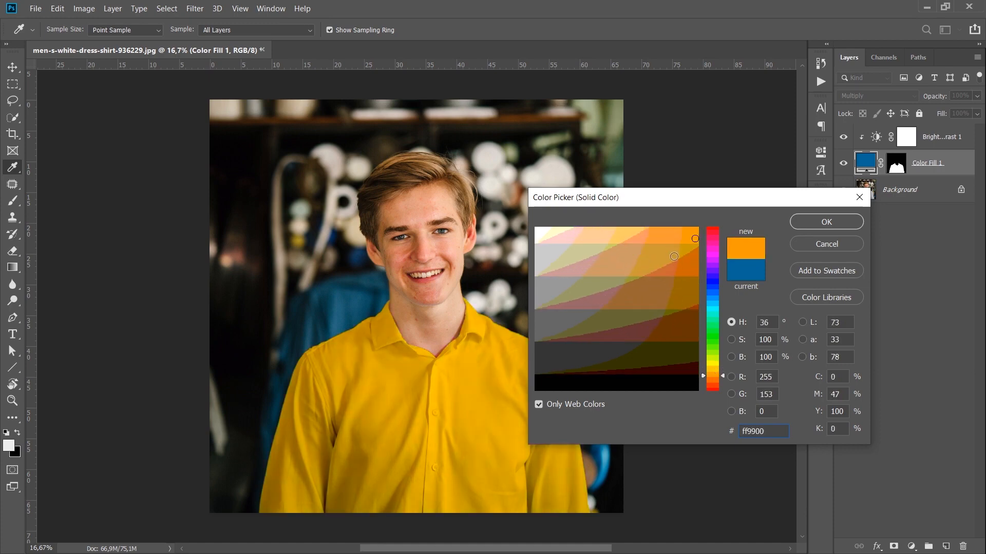
left_click(689, 243)
left_click_drag(675, 385, 702, 409)
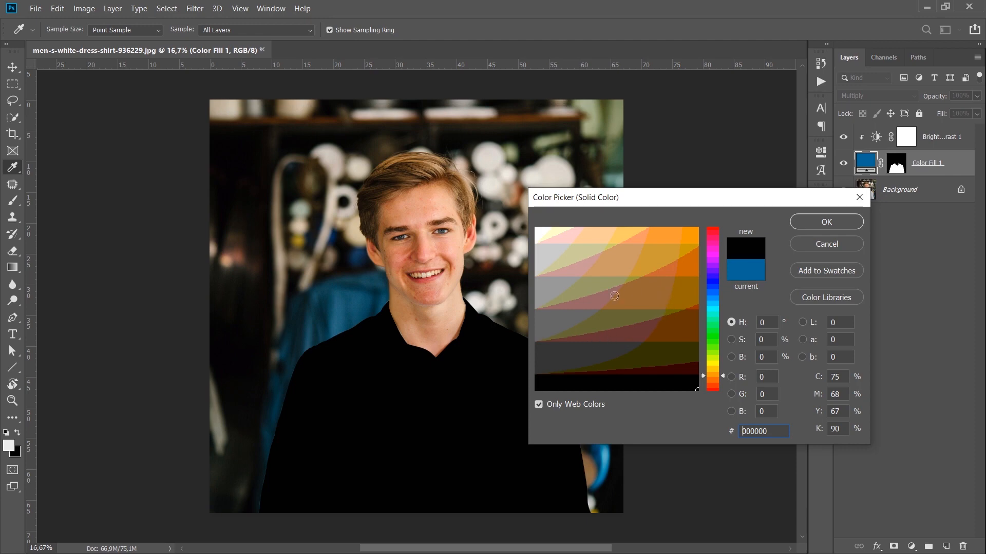
left_click(554, 358)
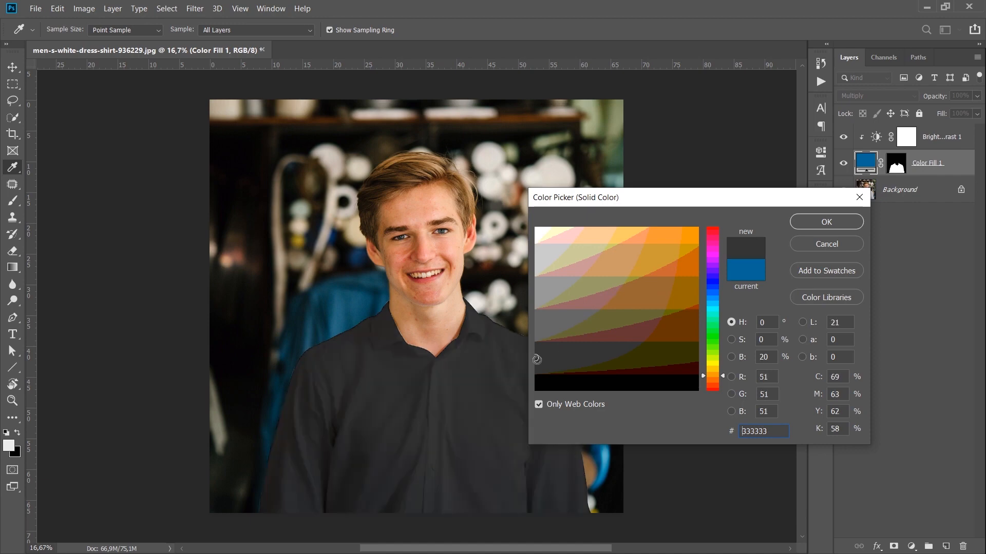
left_click_drag(554, 362, 535, 366)
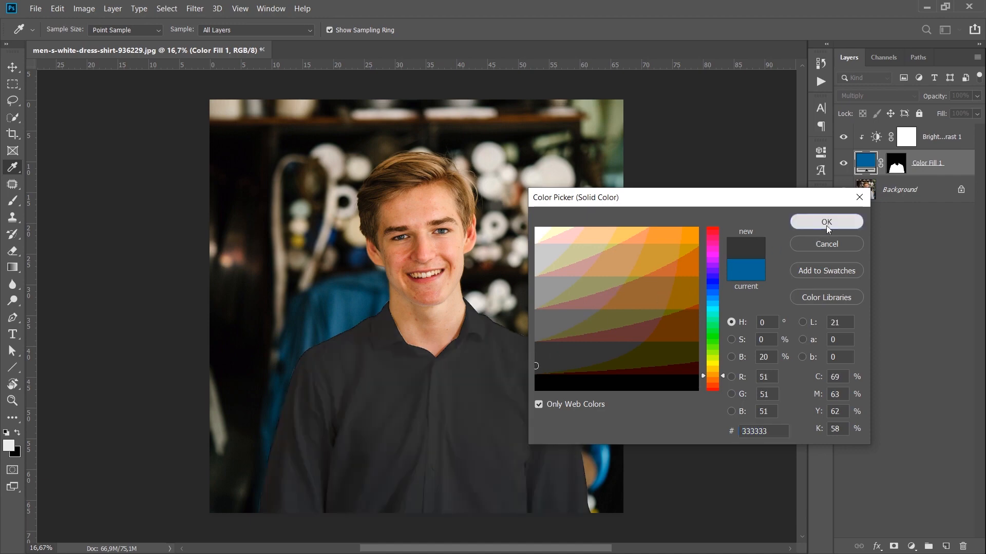
left_click(826, 221)
Lower the brightness and raise the contrast of the clipped Brightness/Contrast layer to suit the dark gray shirt
left_click(945, 145)
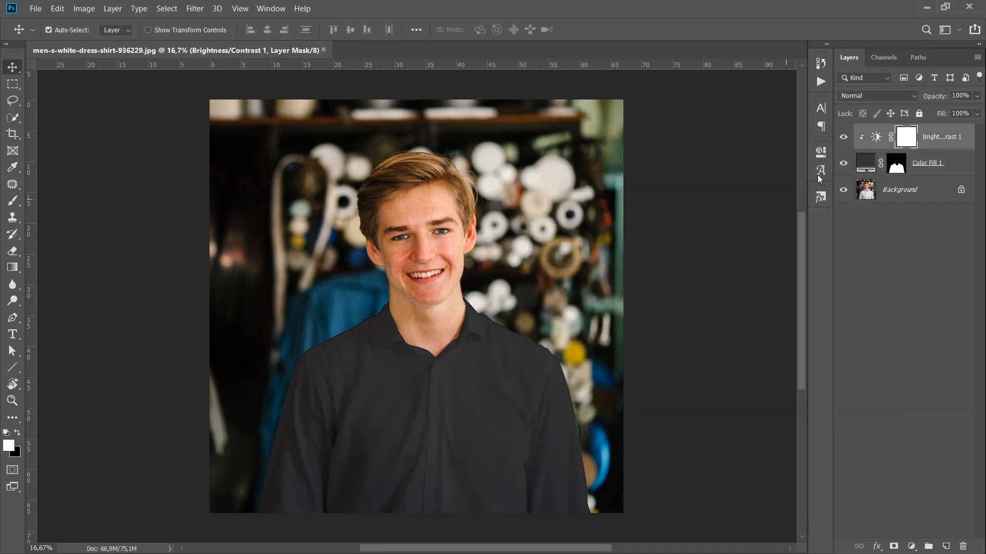
double_click(876, 139)
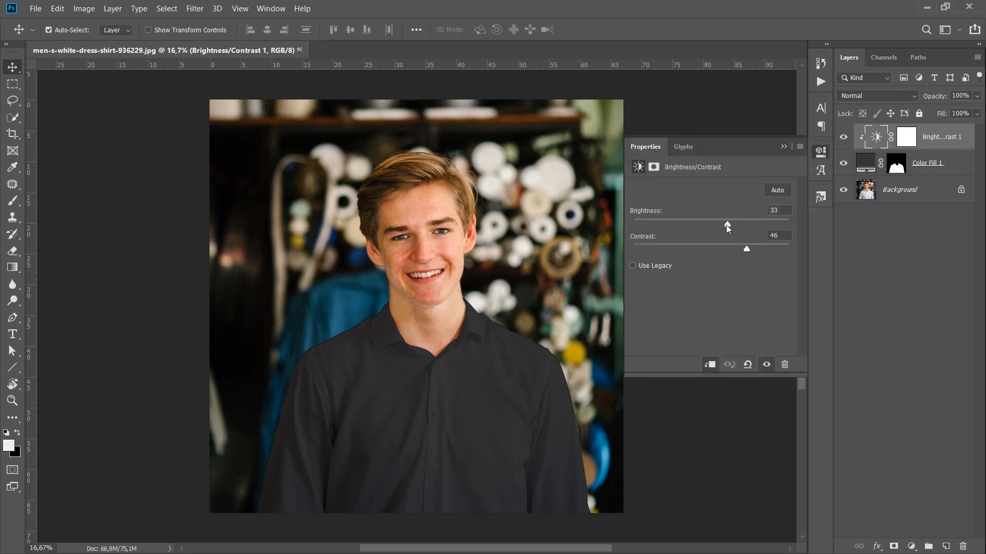
left_click_drag(728, 226, 700, 226)
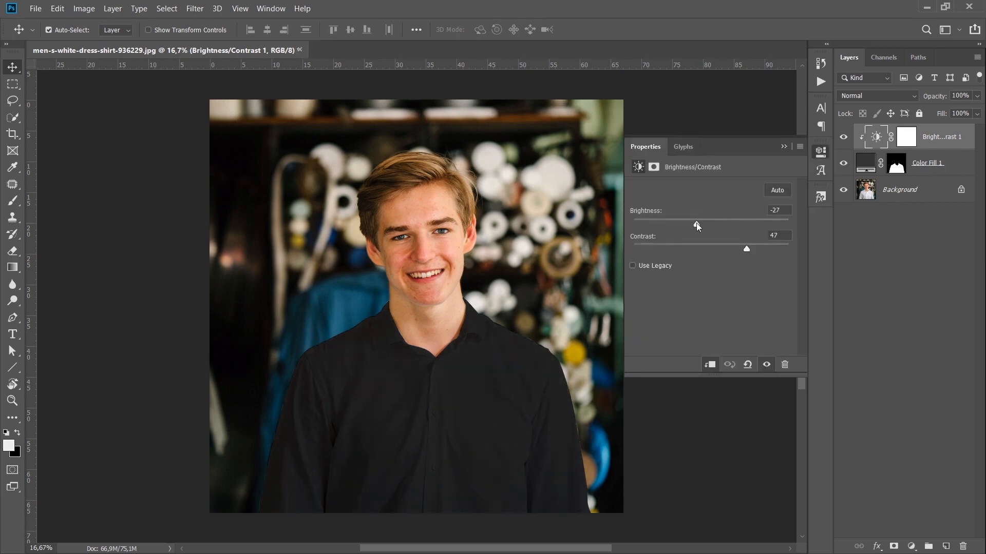
left_click_drag(747, 248, 767, 251)
left_click_drag(695, 225, 707, 229)
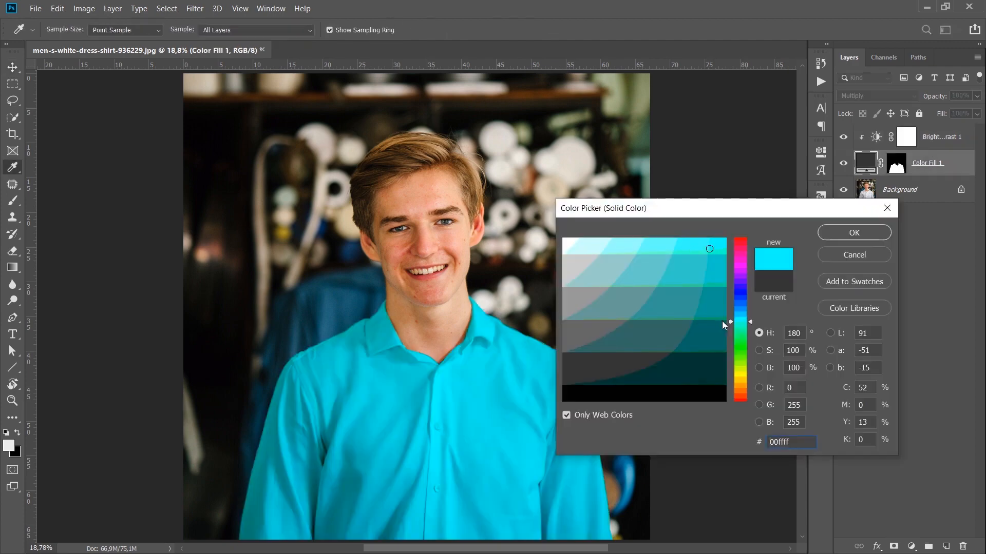
Shift the color fill layer's hue through turquoise 00ffcc to yellow-green ccff00
left_click_drag(723, 322, 724, 324)
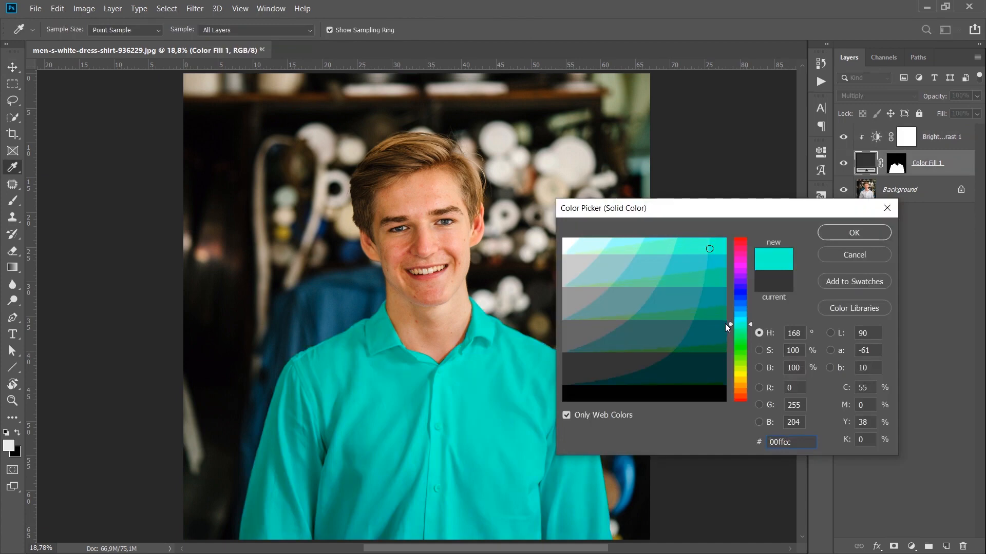
left_click_drag(725, 324, 717, 374)
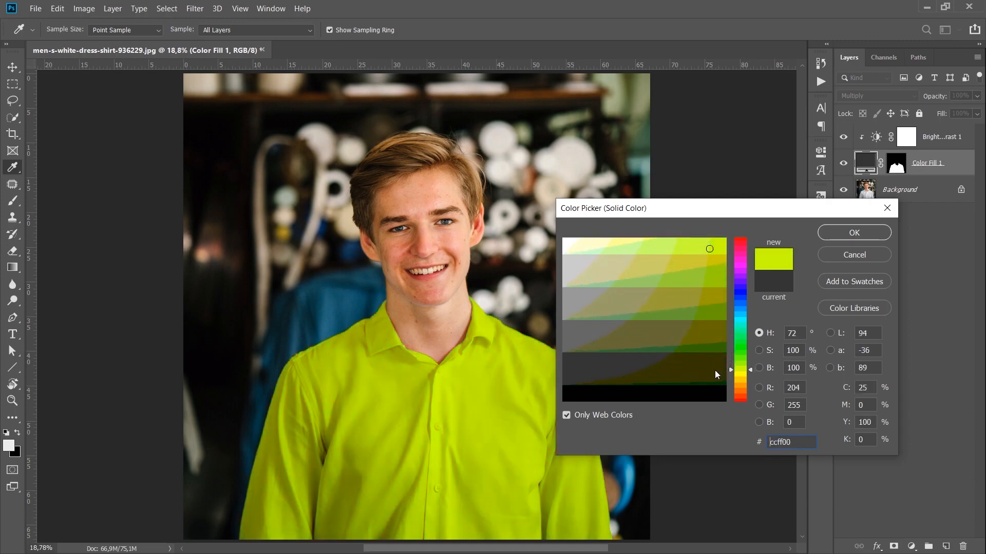